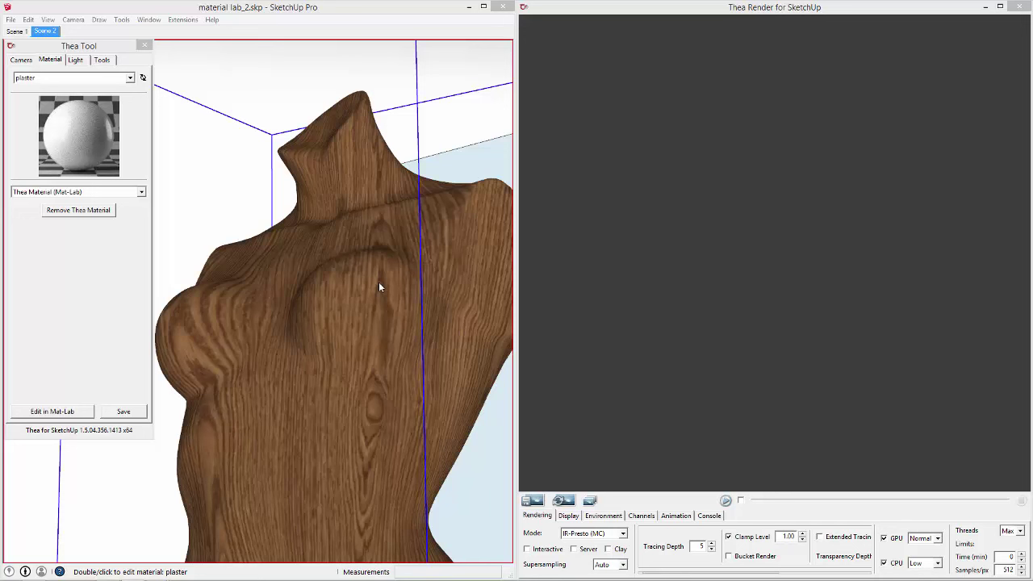
Step: Open the plaster material's diffuse bitmap picker and browse to F:\Resource\3DTotal Total Textures
left_click(378, 284)
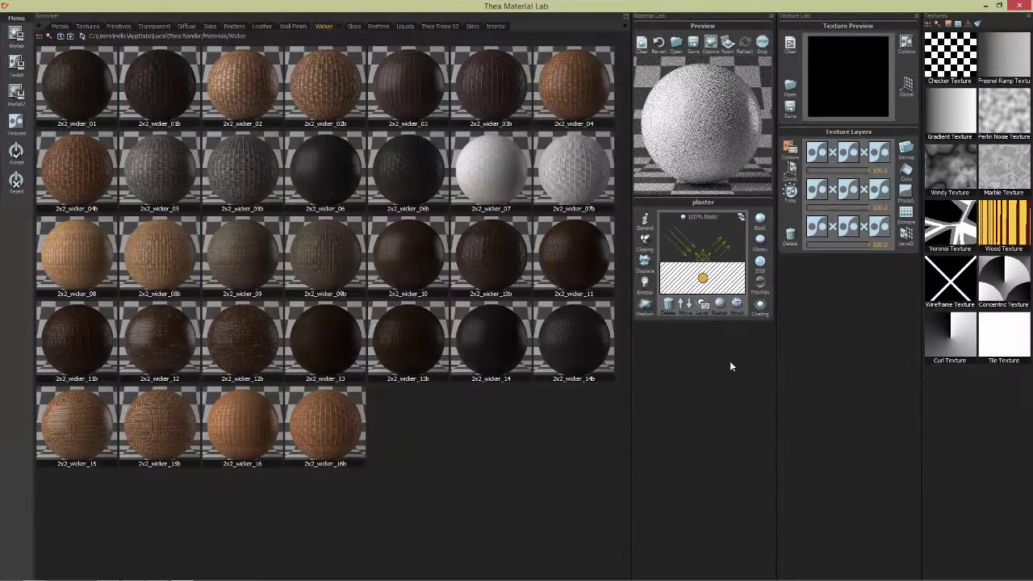
left_click(720, 303)
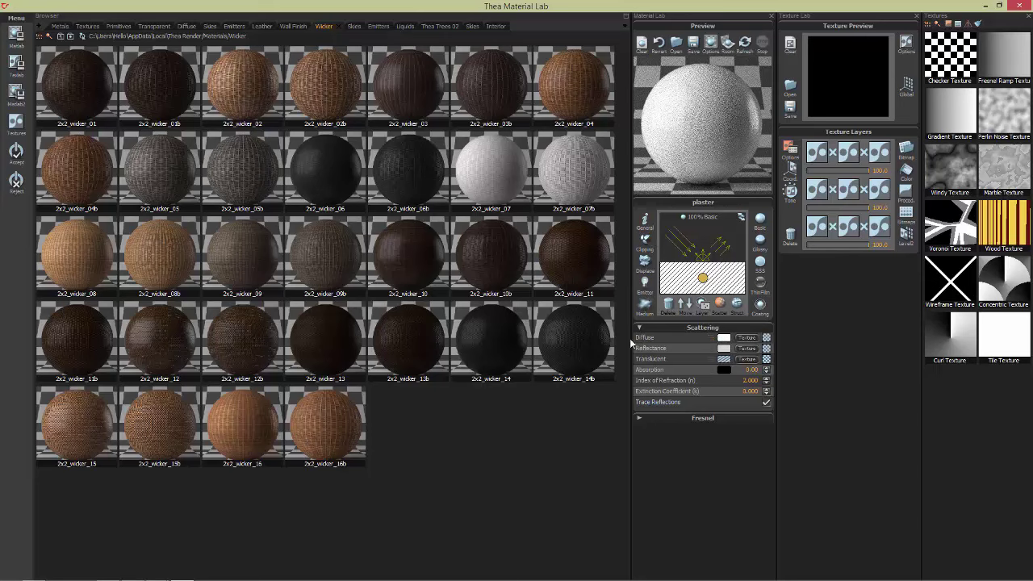
left_click(768, 339)
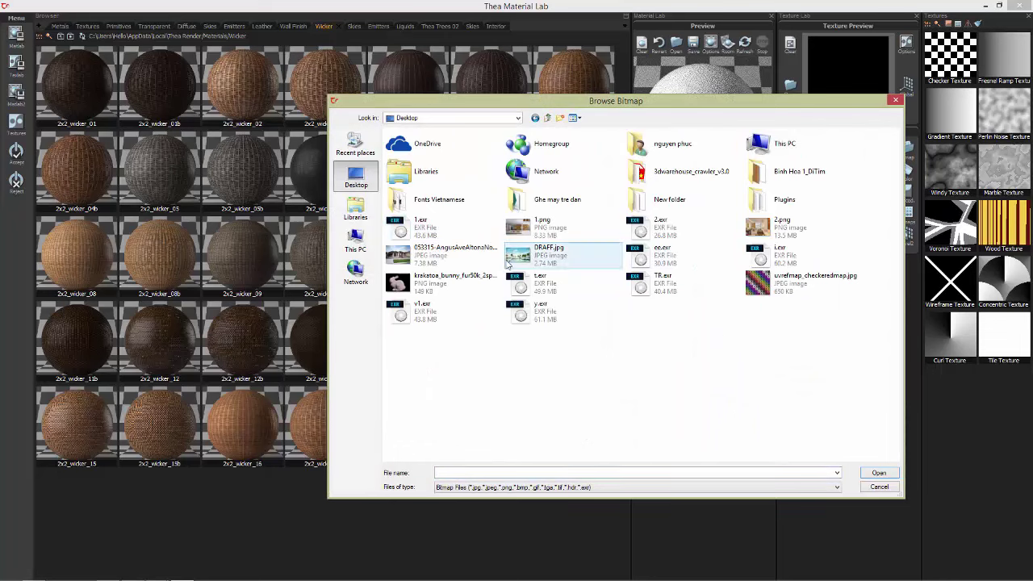
left_click(371, 243)
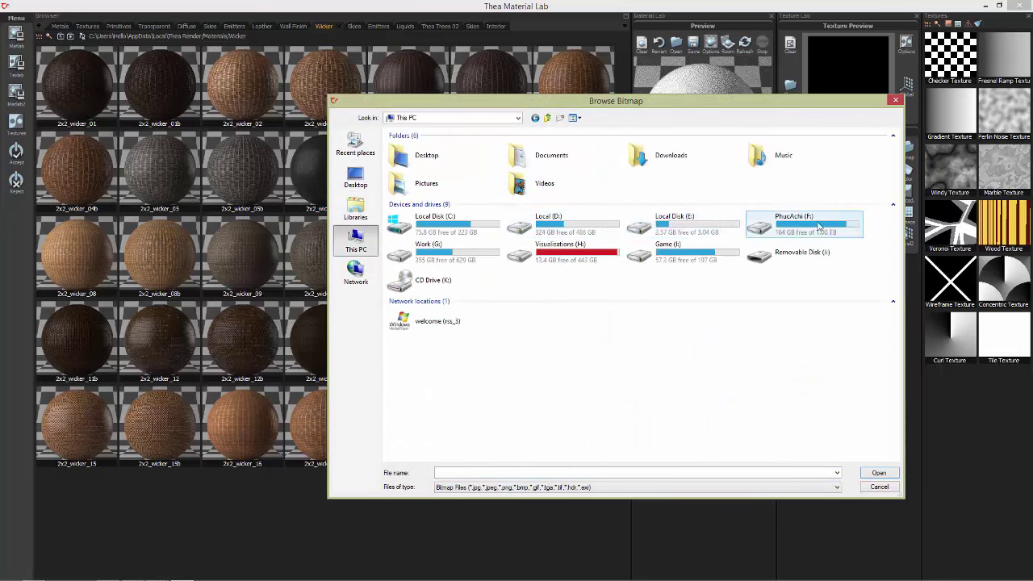
double_click(807, 224)
double_click(410, 188)
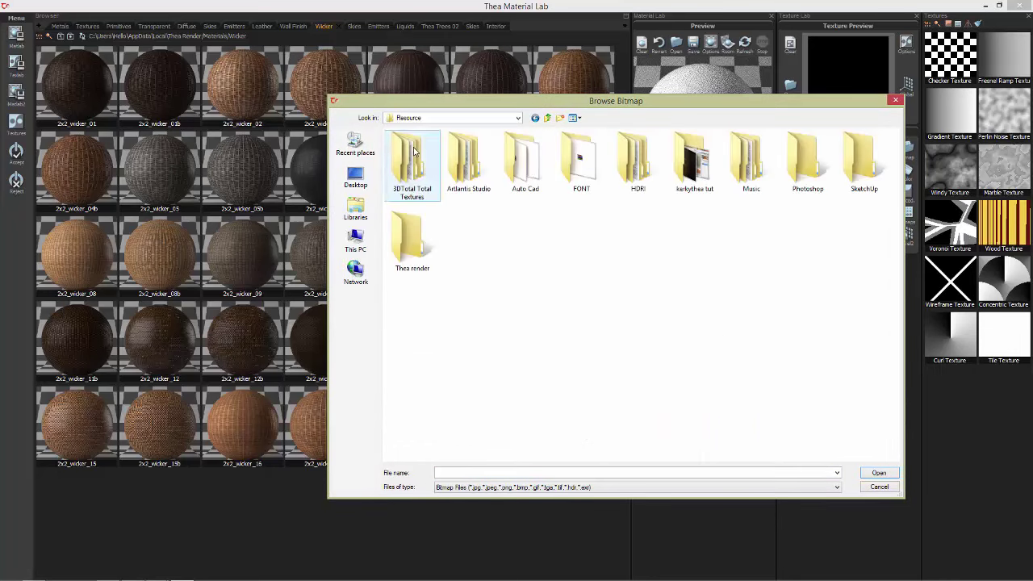
double_click(408, 162)
scroll(836, 431, "down", 3)
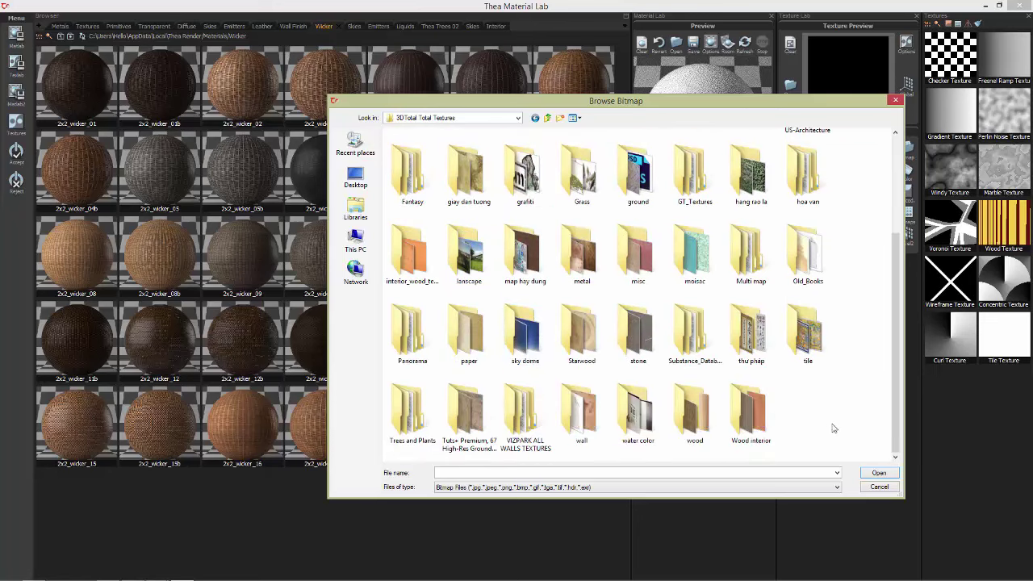
key("m")
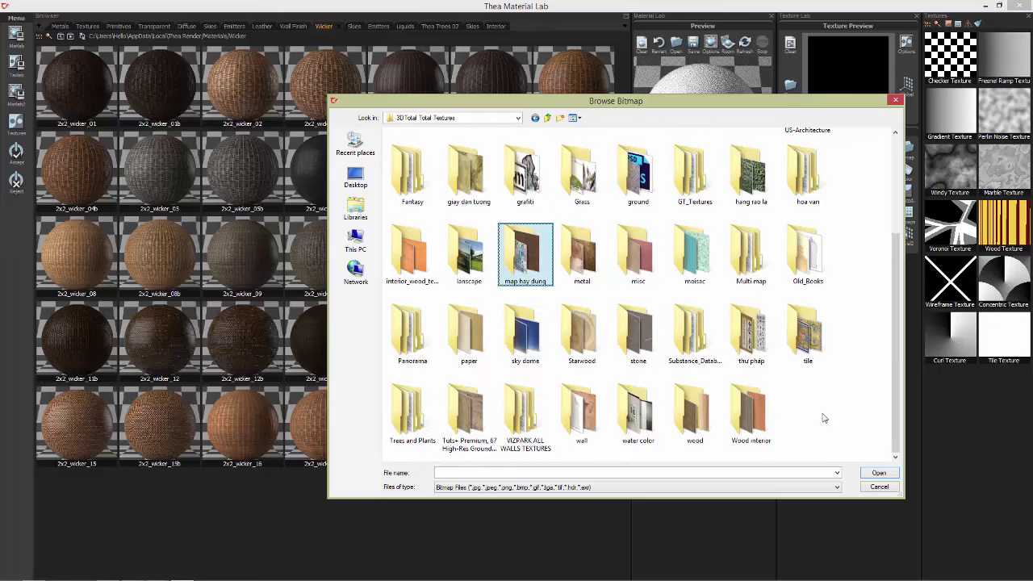
scroll(410, 179, "up", 3)
Step: Load marble01s.jpg from the Architectural Showroom folder as the diffuse texture
double_click(410, 179)
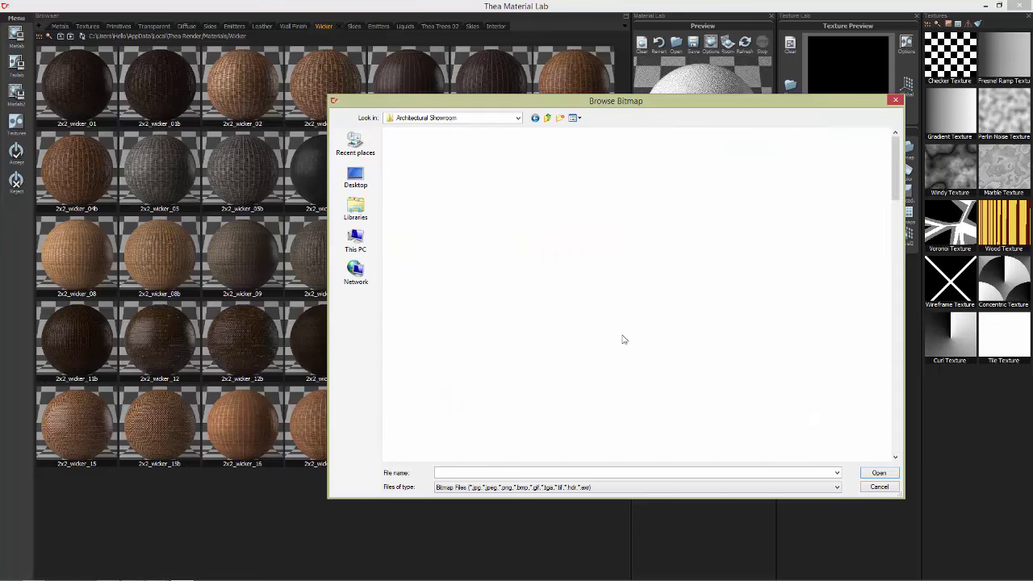
scroll(622, 339, "down", 10)
scroll(652, 333, "down", 3)
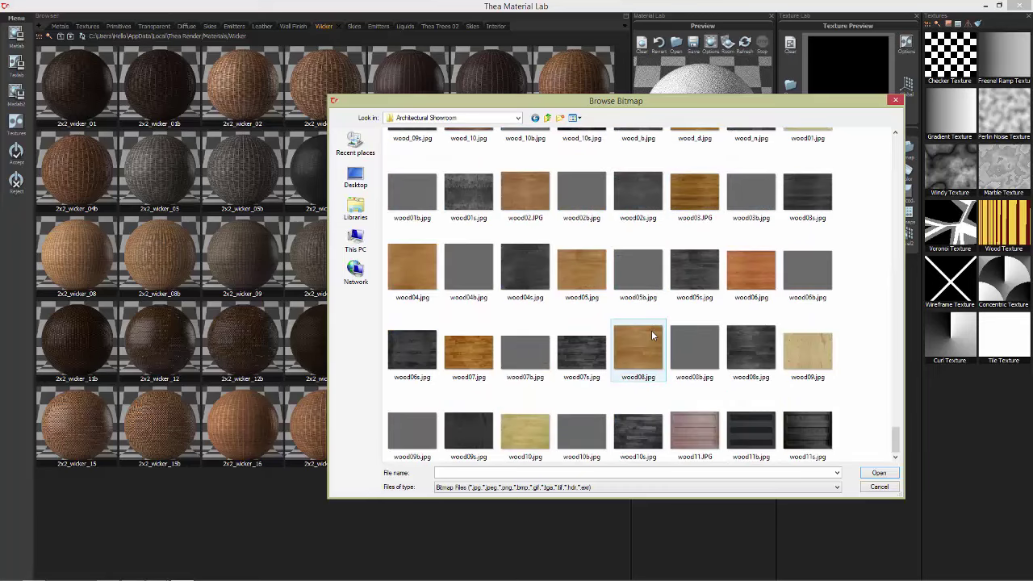
scroll(652, 330, "down", 3)
scroll(654, 339, "up", 6)
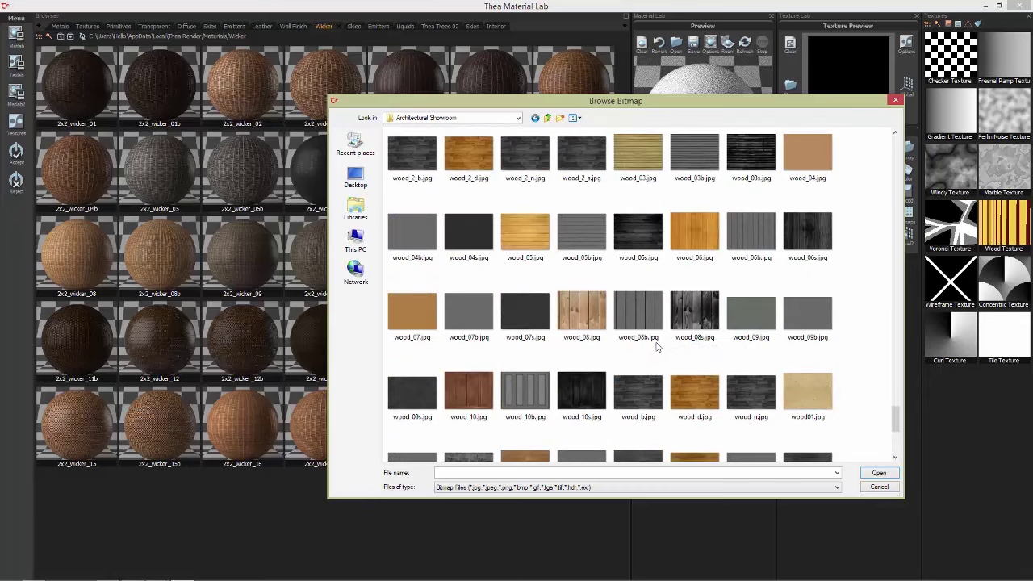
scroll(656, 346, "down", 3)
scroll(657, 347, "up", 3)
type("marble01b.jpg")
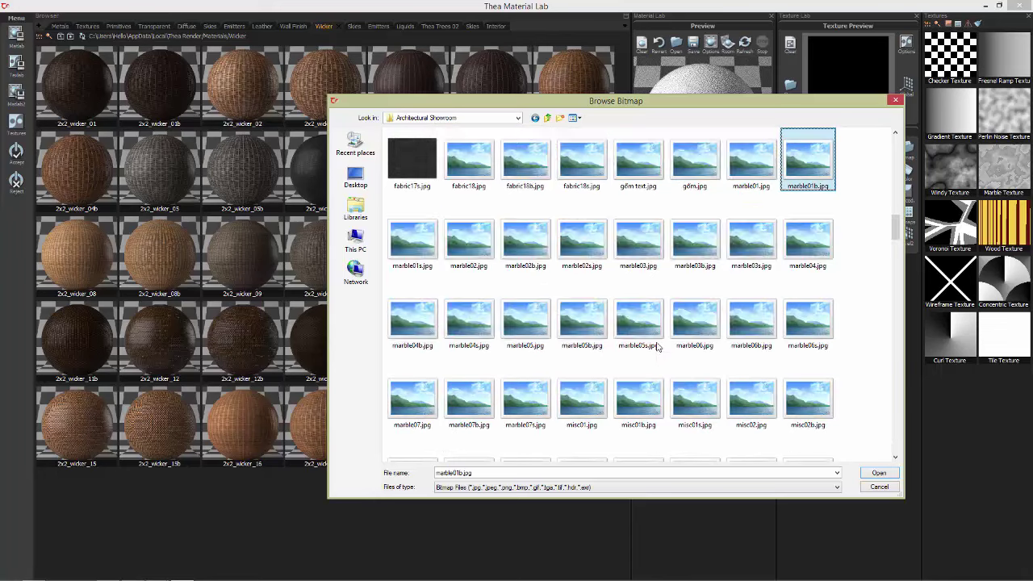
left_click(412, 234)
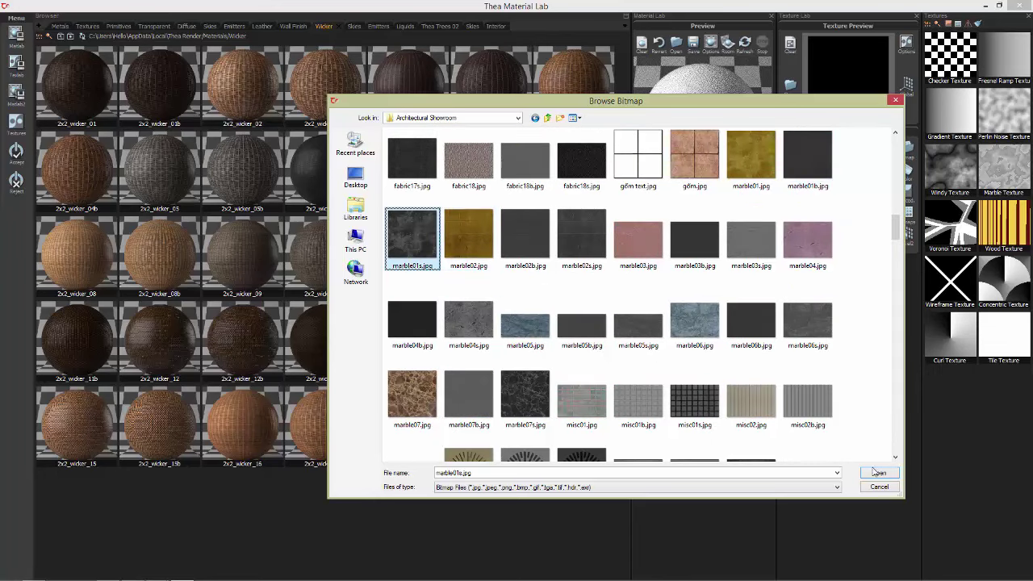
left_click(879, 473)
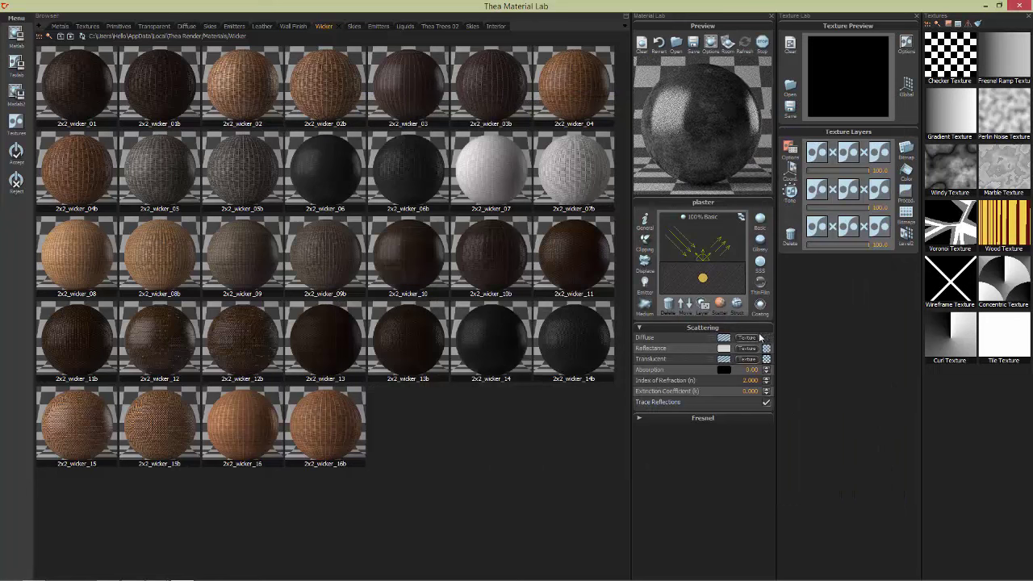
Step: Set the layer's structure anisotropy to 0 and roughness to 4
left_click(736, 304)
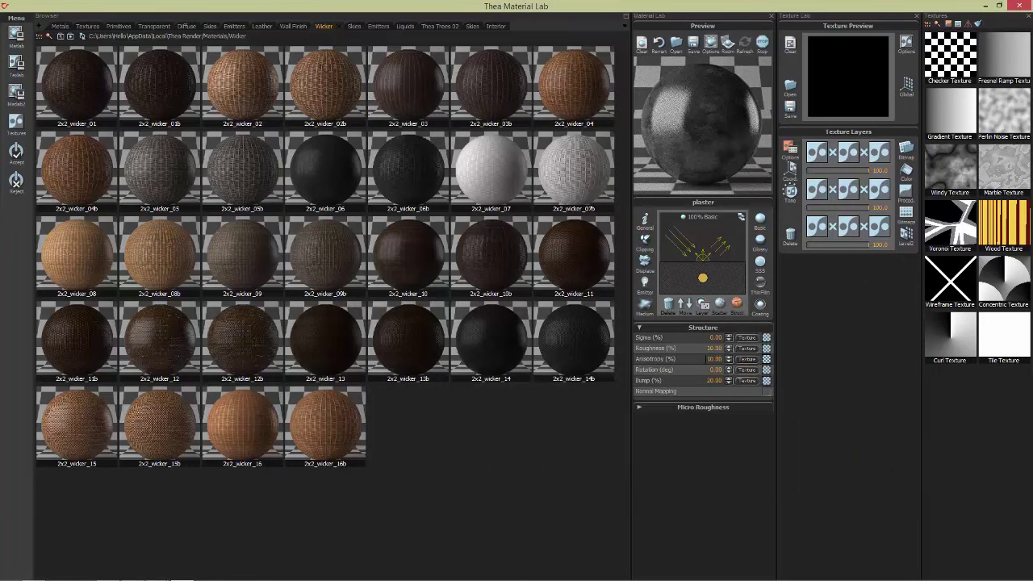
type("0")
key("Return")
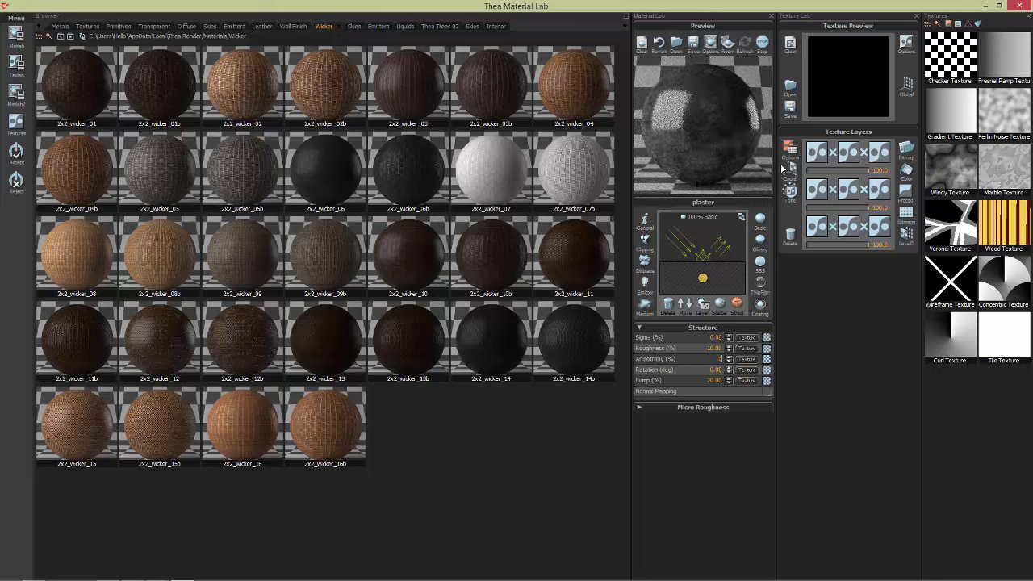
double_click(714, 348)
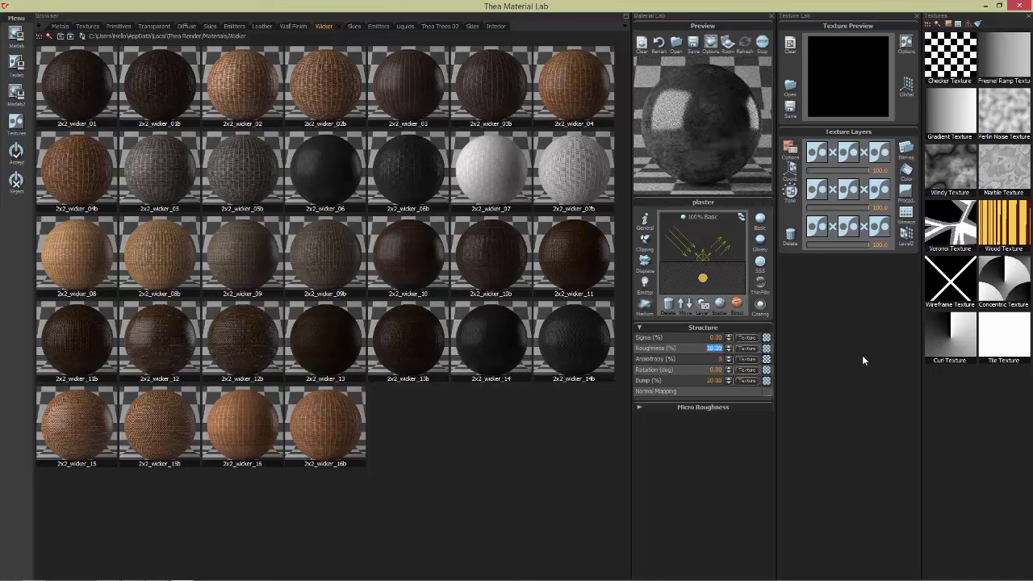
type("4")
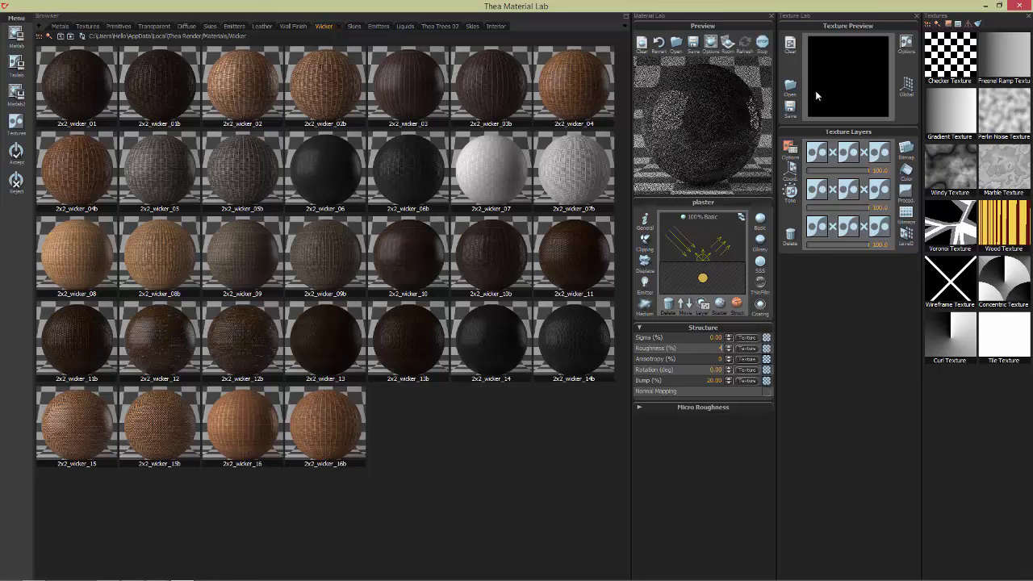
Step: Set the scattering index of refraction to 1.5 and accept the material
left_click(718, 305)
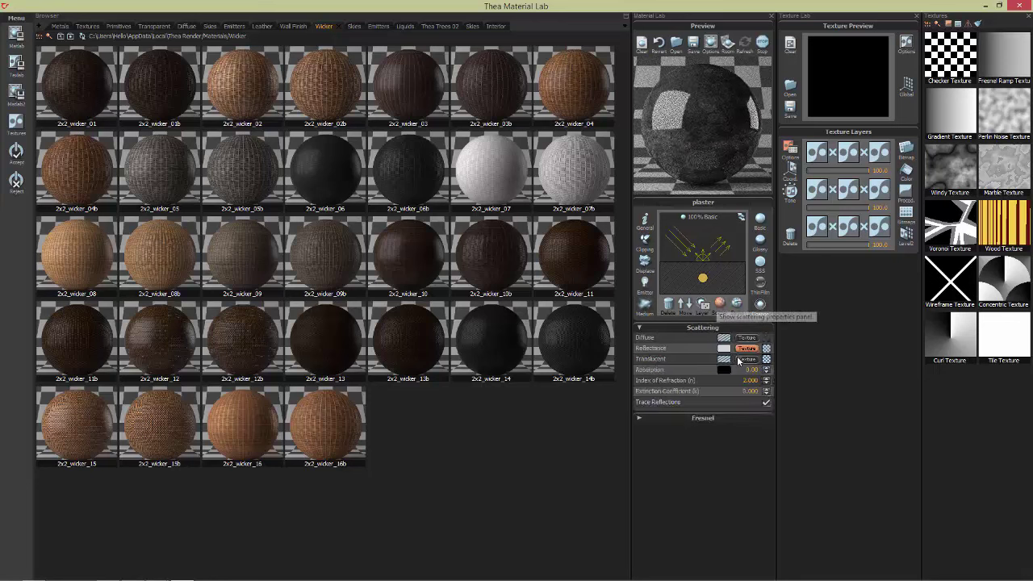
type("1.5")
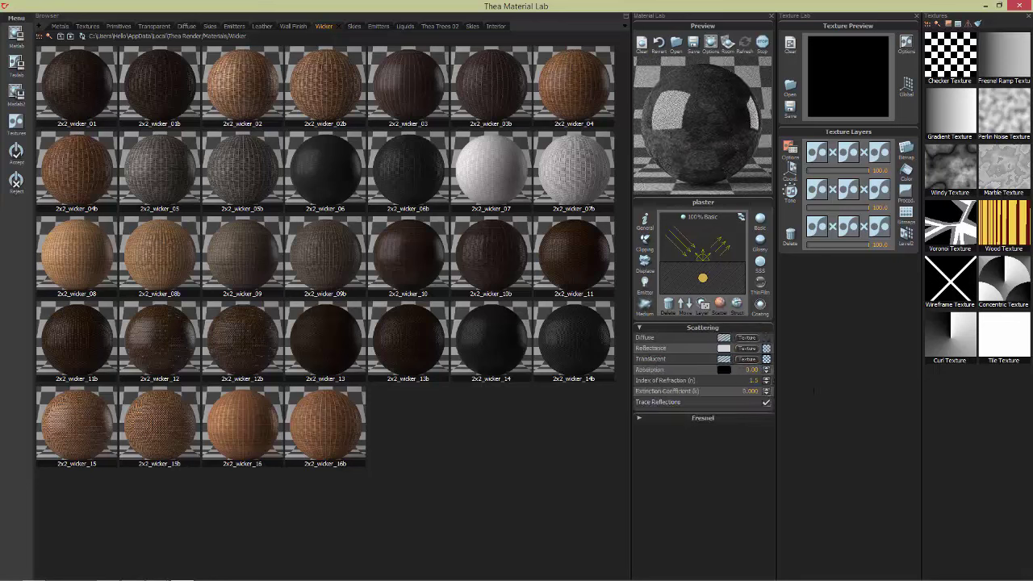
left_click(16, 151)
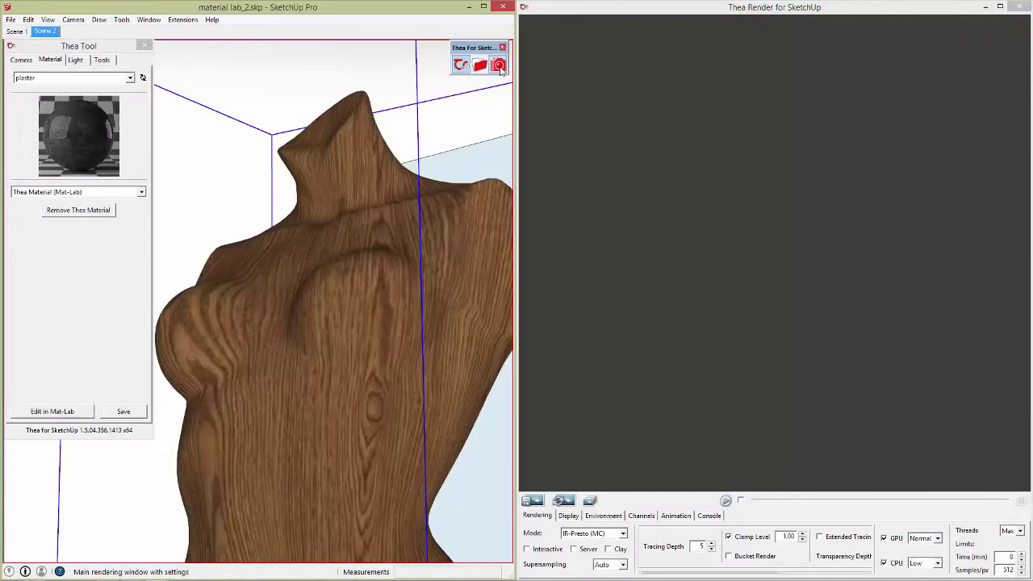
Step: Render the torso interactively, stop the render, and reopen its plaster material in Material Lab
left_click(549, 549)
left_click(726, 500)
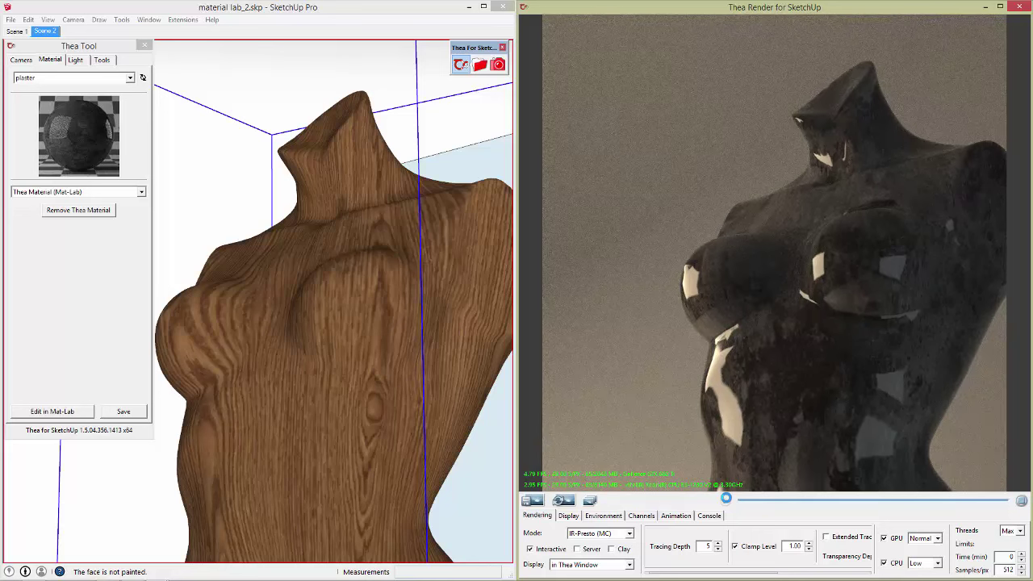
left_click(1021, 501)
left_click(375, 289)
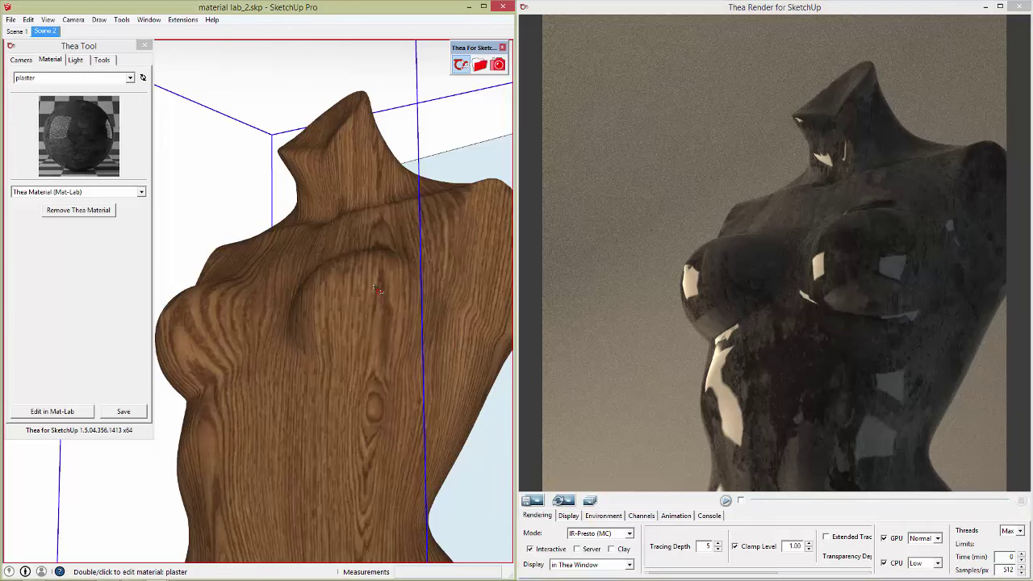
double_click(375, 289)
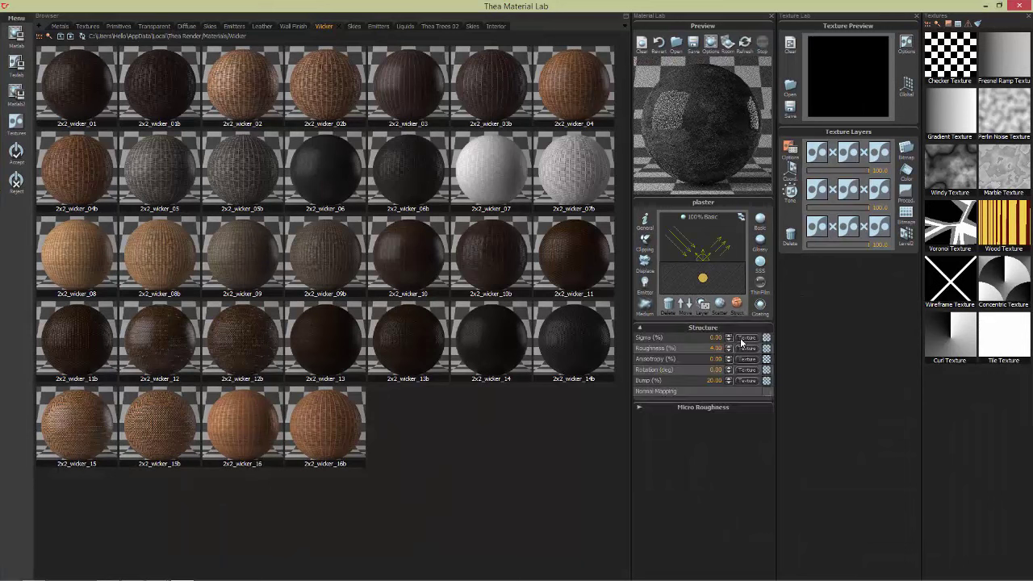
Step: Drop a stone bitmap into the top scattering layer and desaturate it to -100
left_click(719, 303)
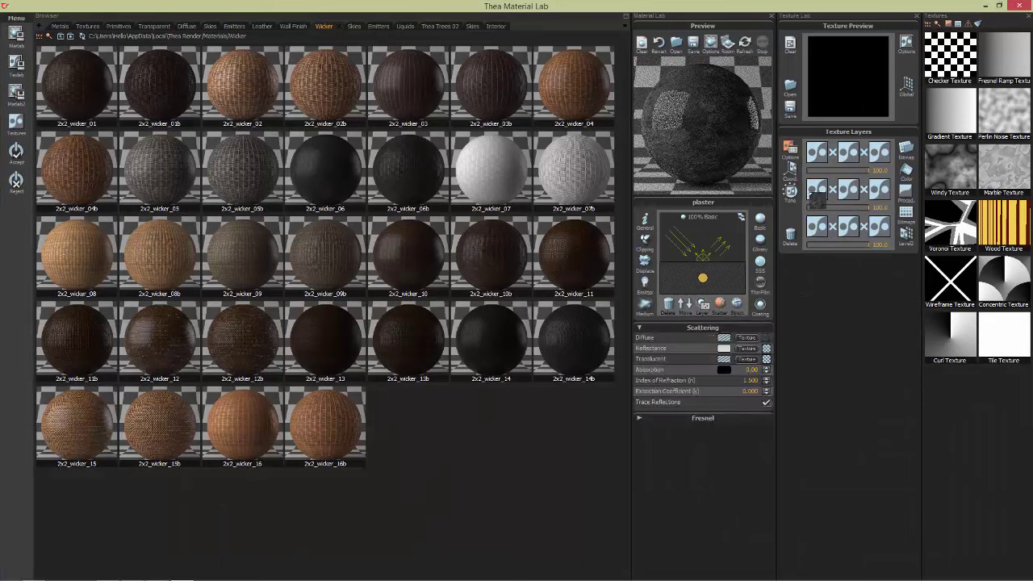
left_click_drag(817, 197, 817, 152)
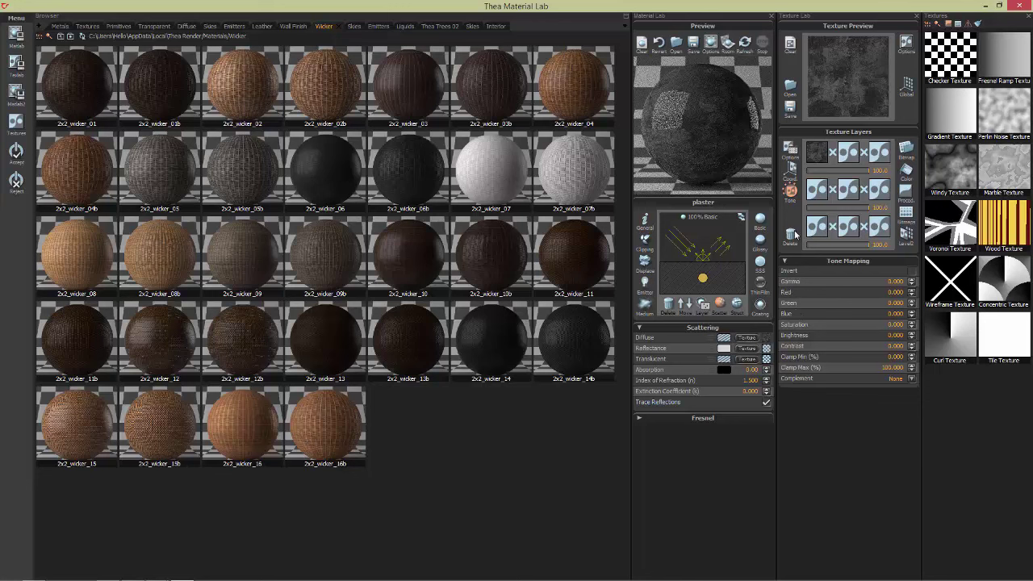
left_click(910, 335)
left_click(911, 327)
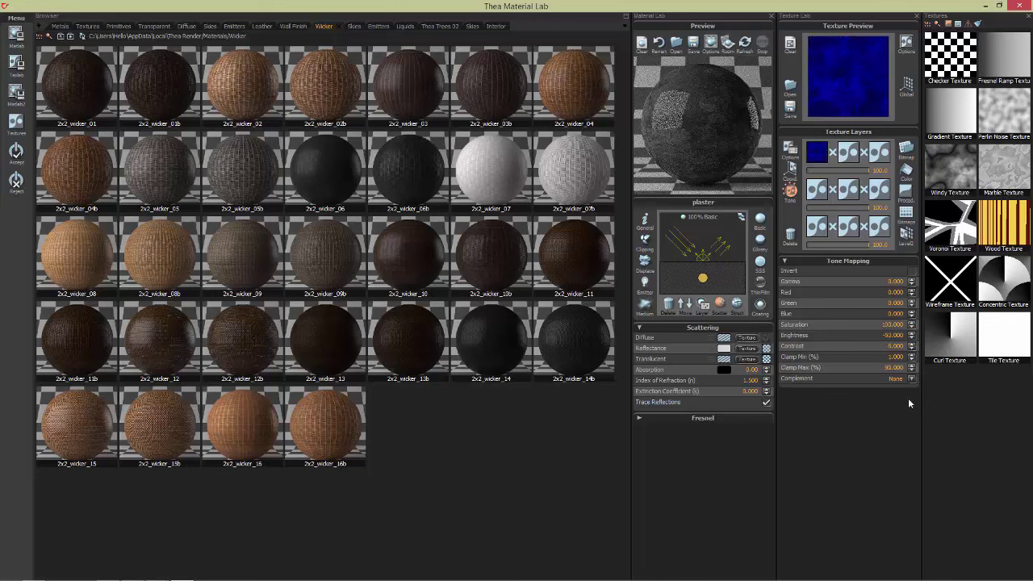
left_click_drag(912, 337, 912, 300)
Step: Raise the texture brightness to 100, set contrast to 45, and accept the material
left_click(912, 326)
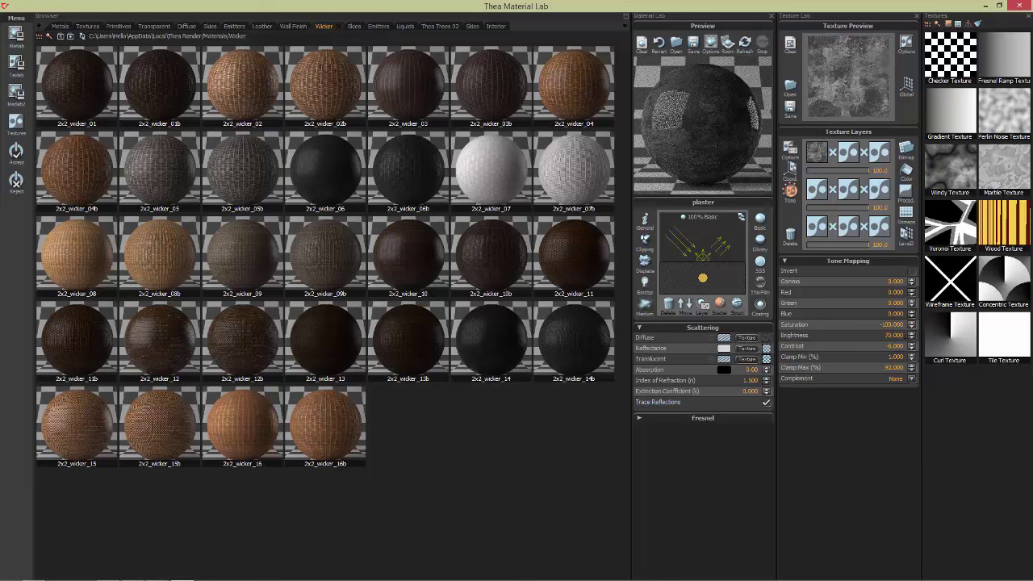
left_click_drag(911, 337, 913, 326)
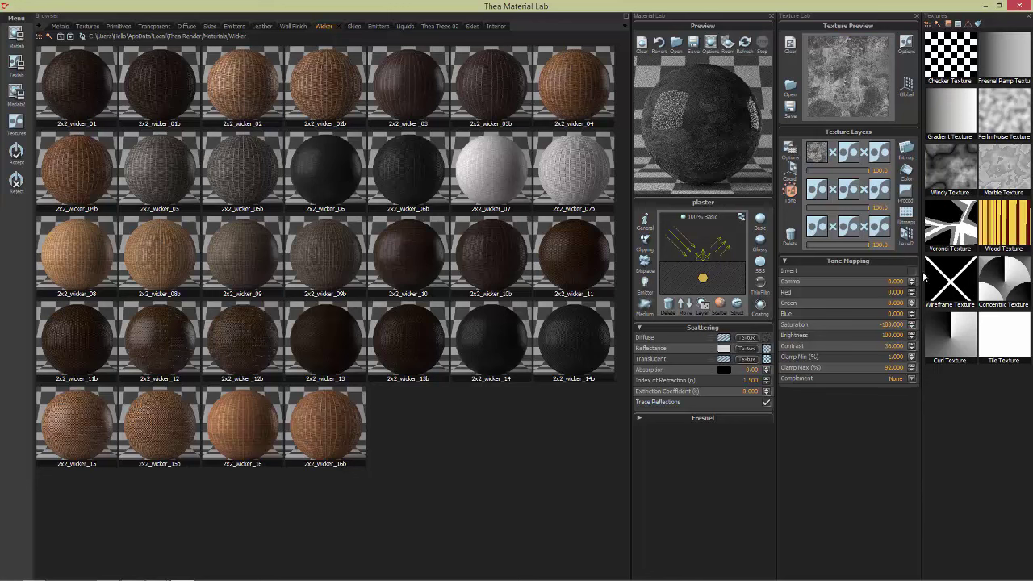
left_click_drag(912, 346, 913, 359)
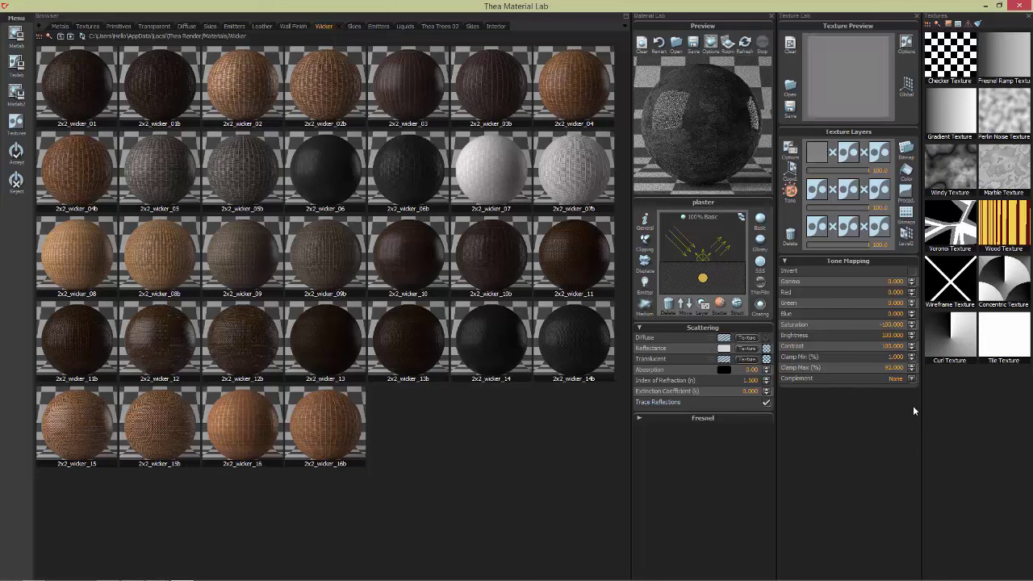
left_click_drag(913, 355, 918, 323)
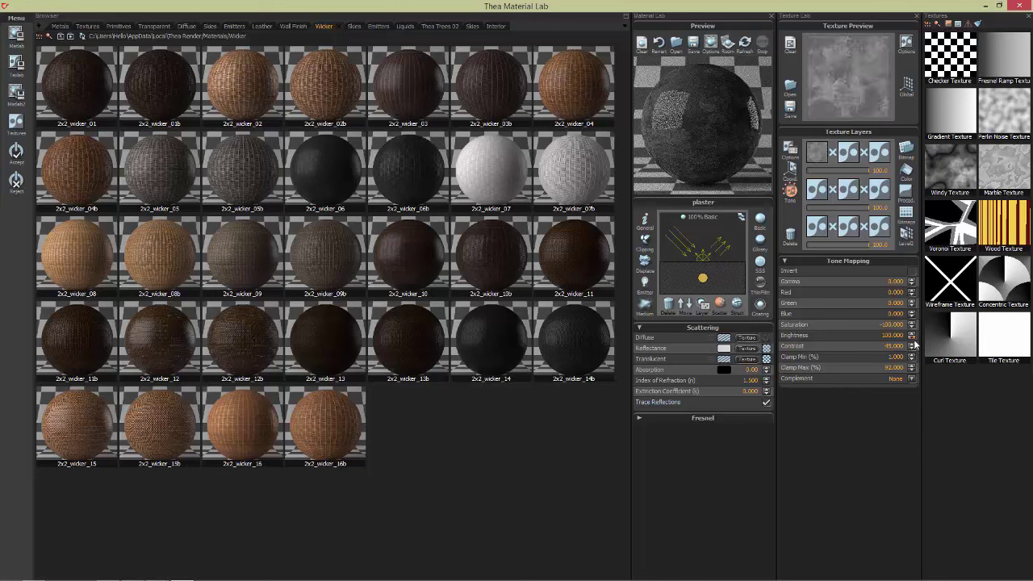
mouse_move(817, 152)
left_mouse_down()
mouse_move(776, 357)
mouse_move(766, 358)
left_mouse_up()
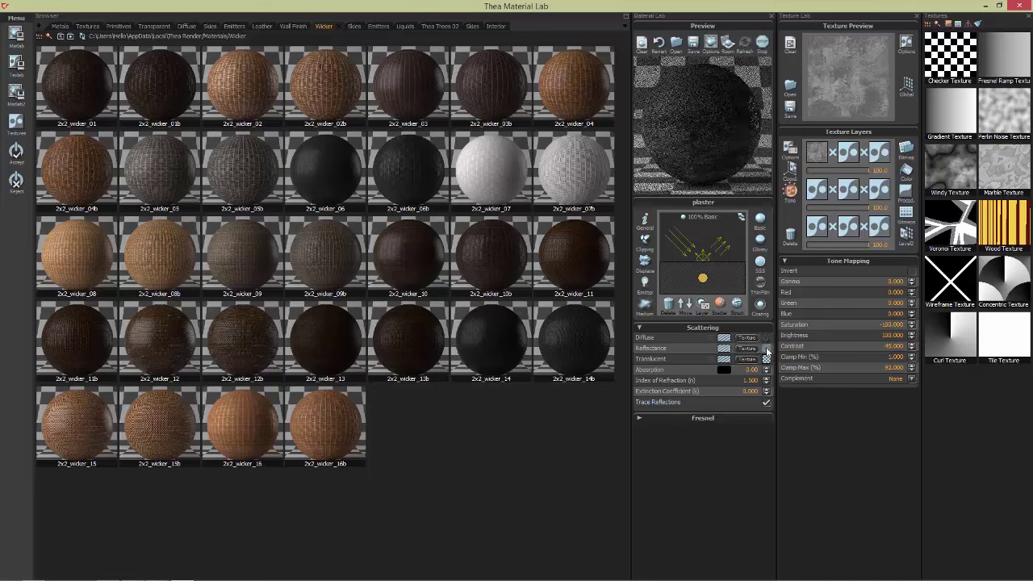
left_click(15, 152)
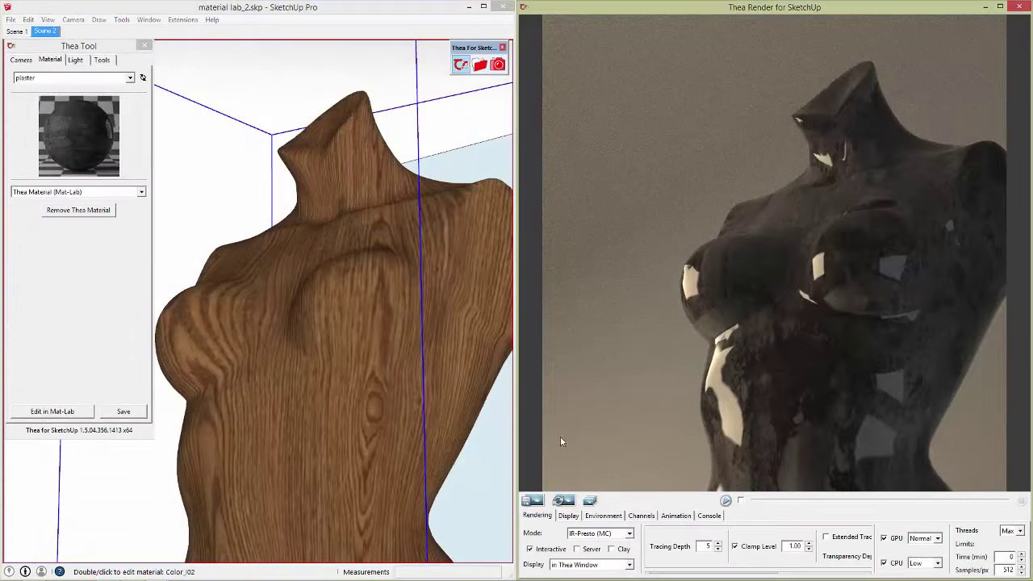
Step: Preview the greyer marble torso in the interactive render, then stop and reopen the plaster material
left_click(725, 501)
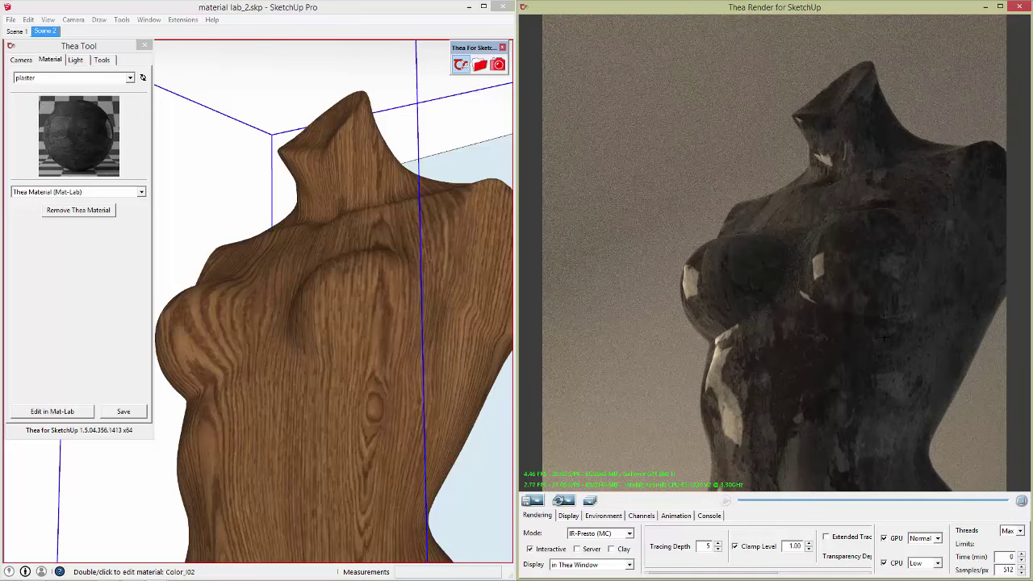
left_click(1021, 500)
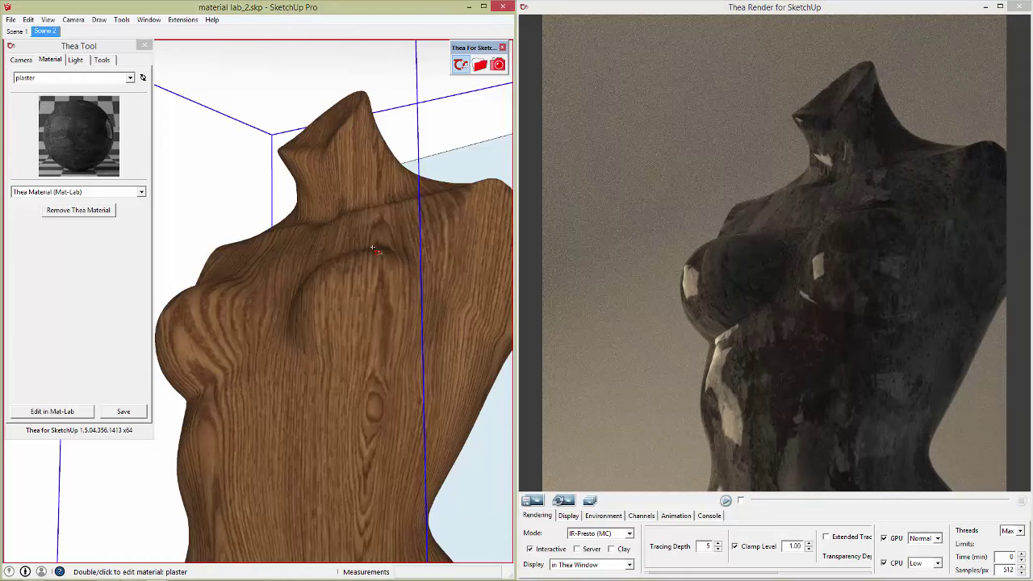
double_click(374, 251)
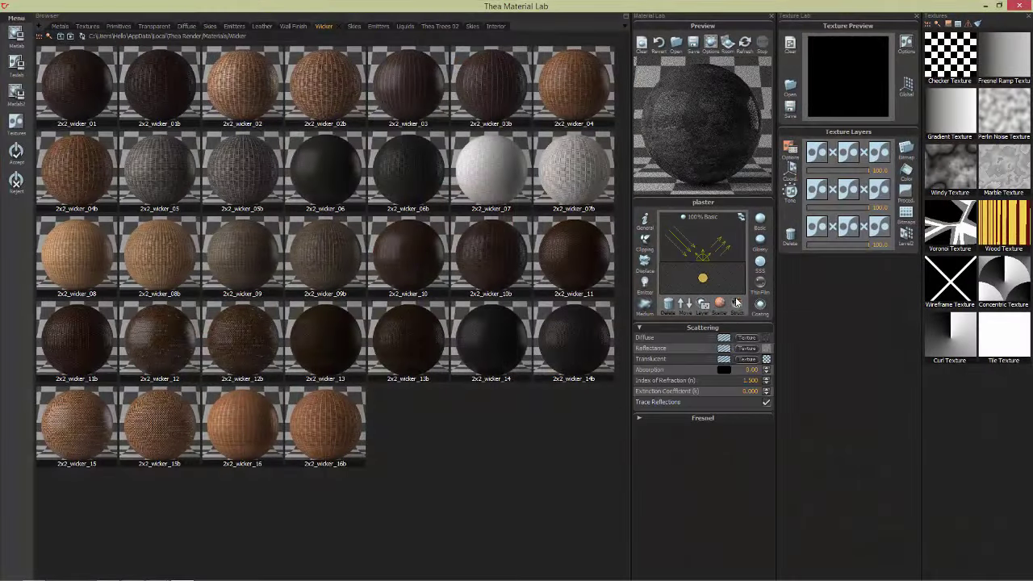
Step: Add a coating layer to the plaster material with a white reflectance colour
left_click(736, 304)
left_click(718, 305)
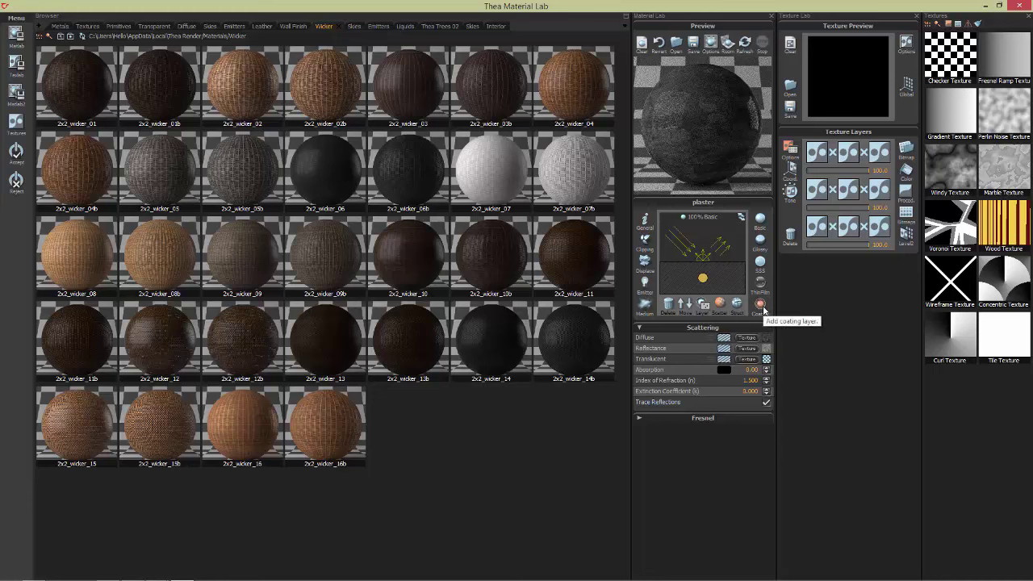
left_click(759, 305)
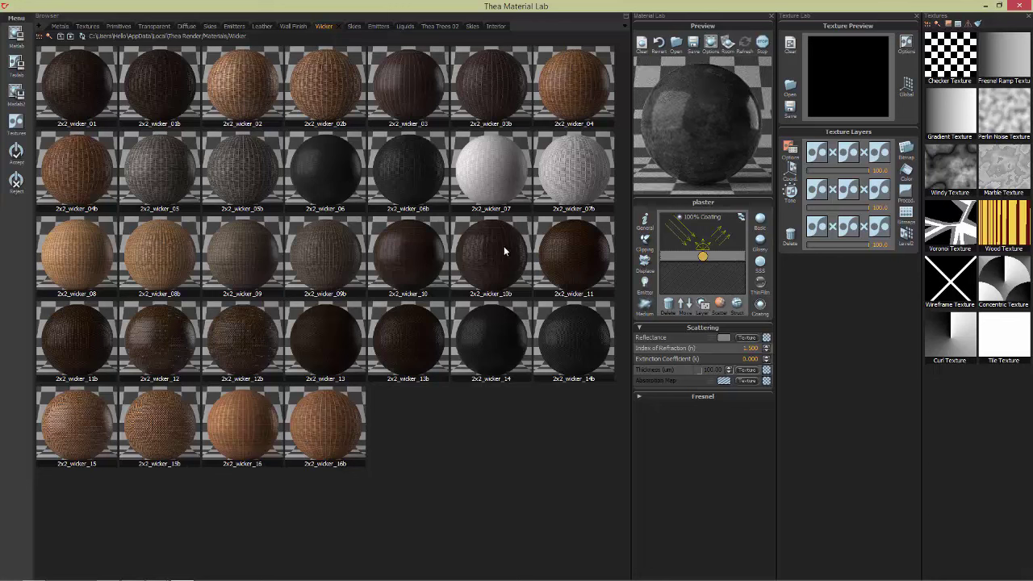
left_click(723, 338)
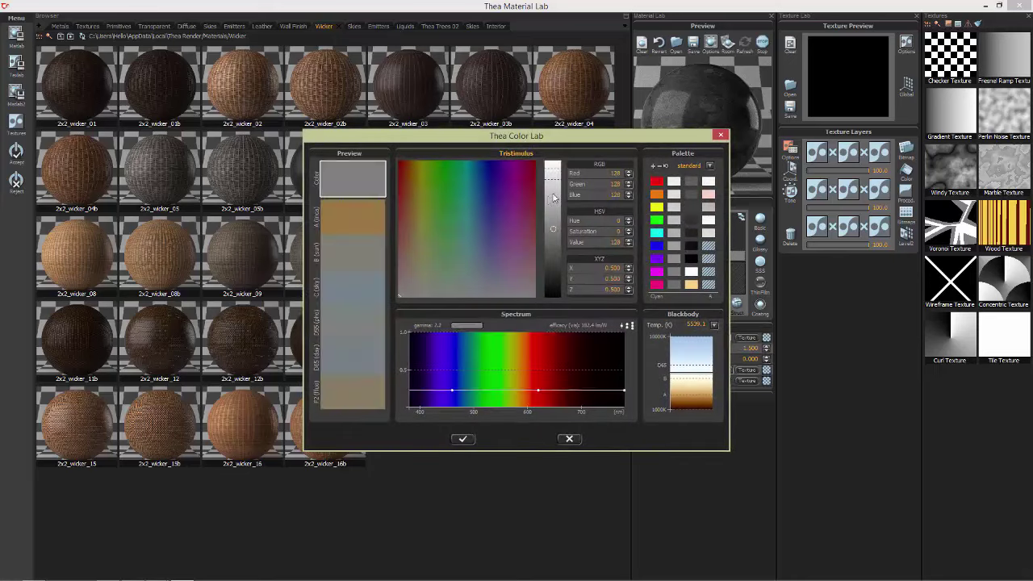
left_click(464, 440)
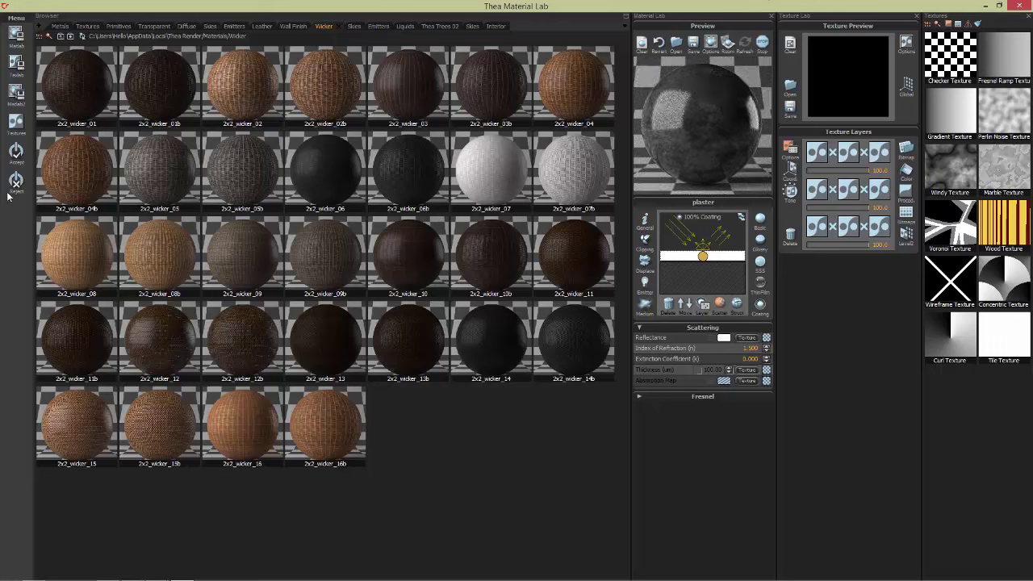
Step: Accept the coated plaster material and return to SketchUp's Thea render window
left_click(14, 153)
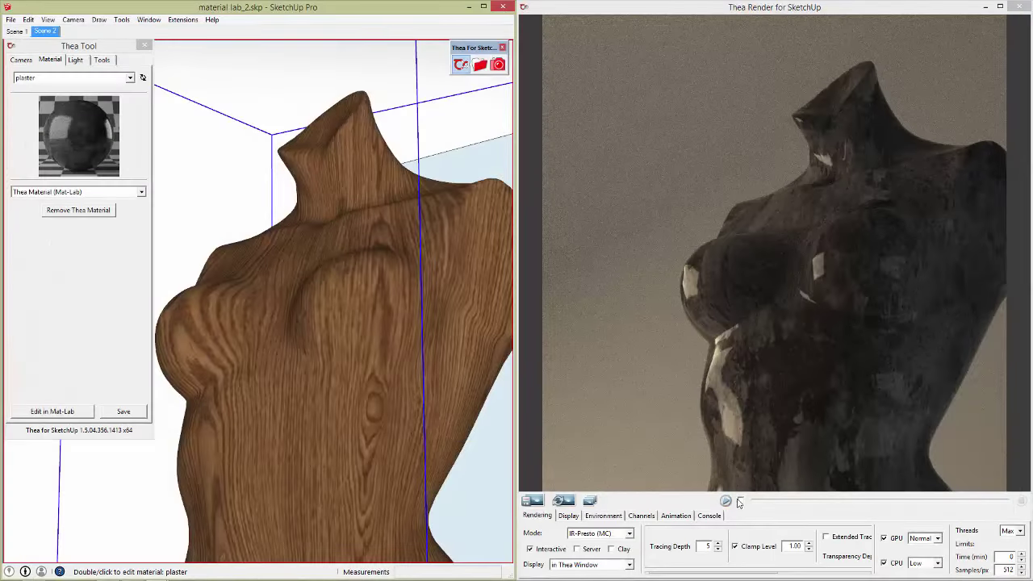